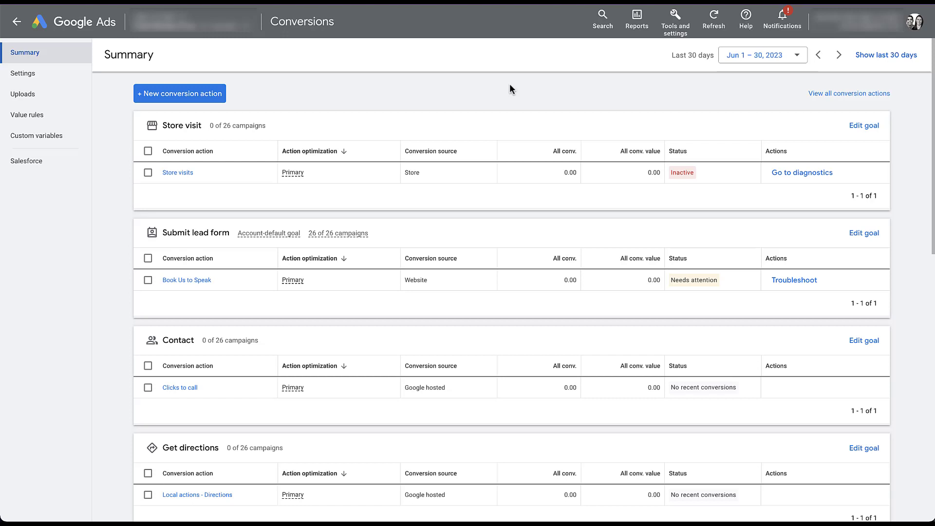
pyautogui.click(212, 106)
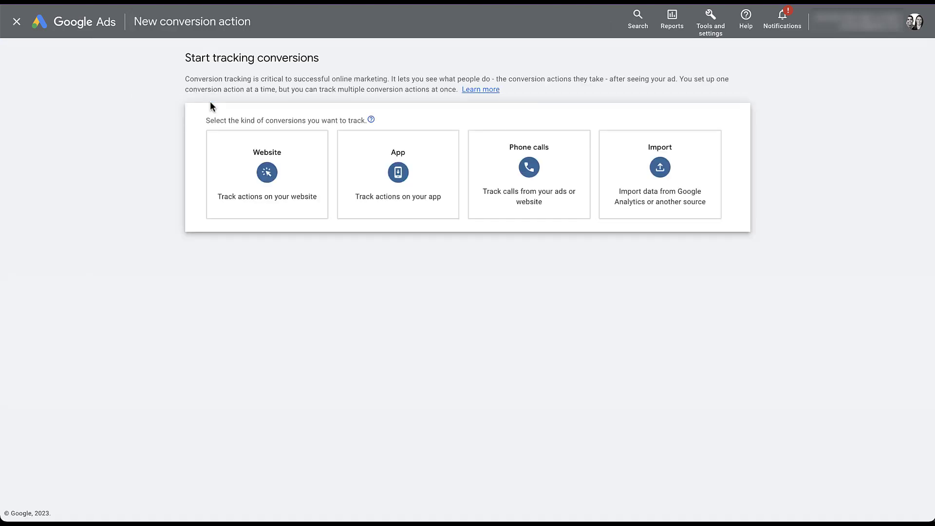
pyautogui.click(238, 171)
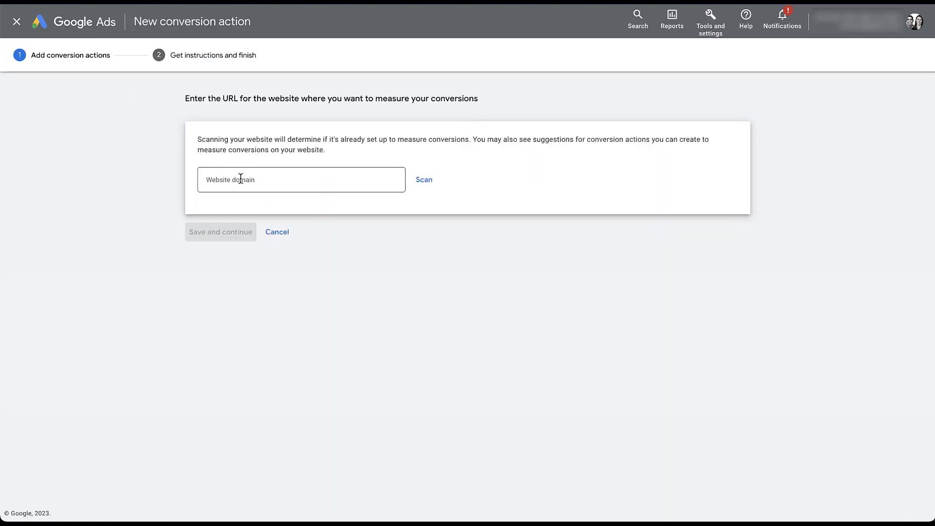
pyautogui.click(239, 175)
pyautogui.write('www.paidmediapros.com')
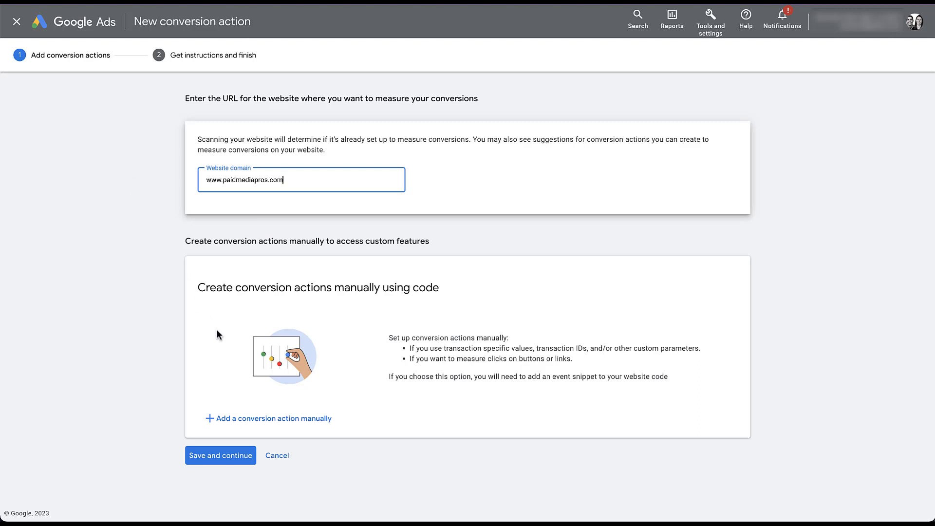
pyautogui.click(257, 420)
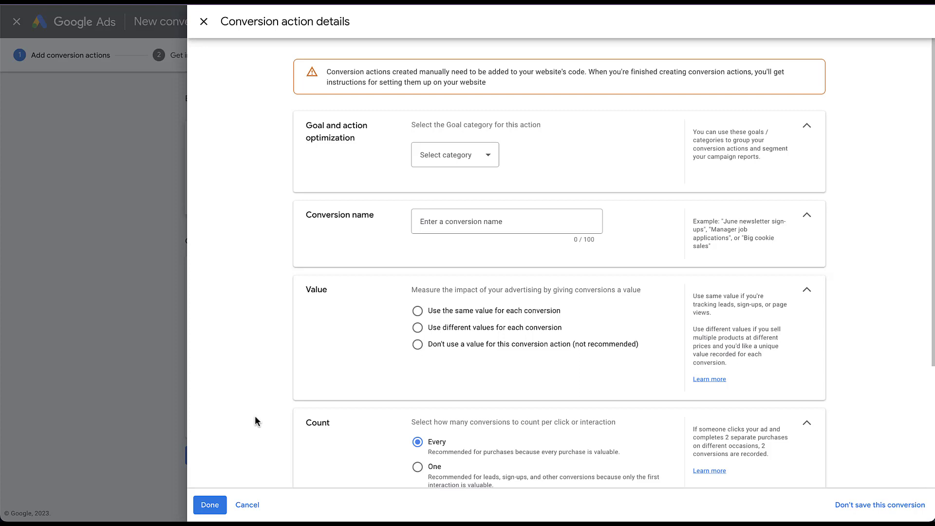
# Set the goal category to Purchase and name the conversion 'Purchase'
pyautogui.click(475, 160)
pyautogui.click(458, 188)
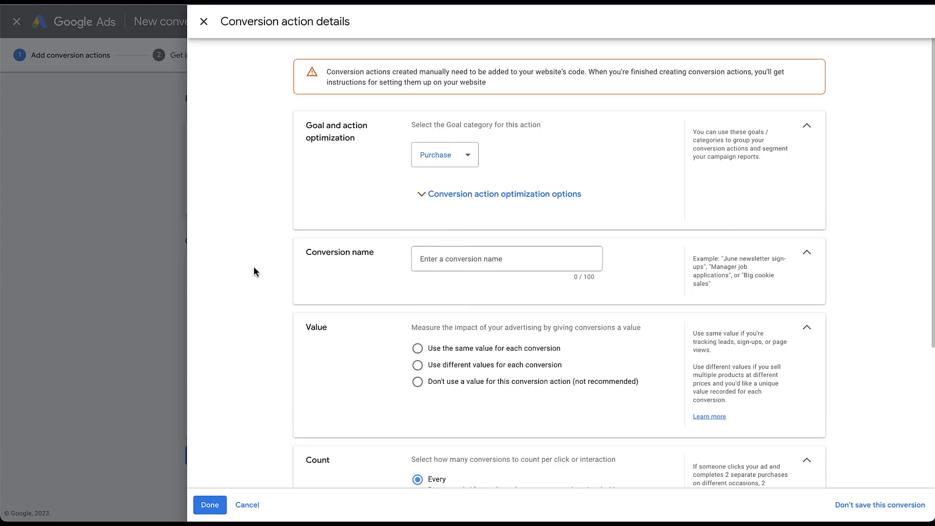
pyautogui.press('Tab')
pyautogui.write('Purchase')
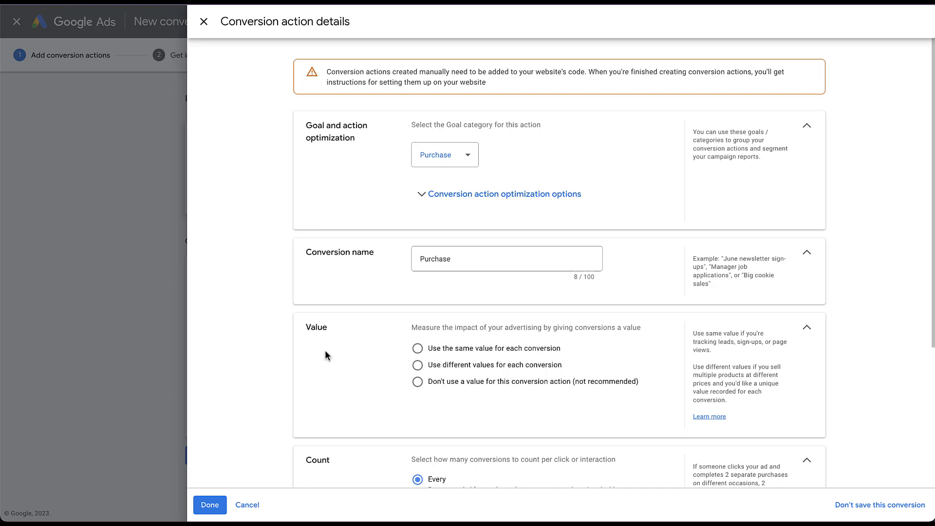
# Give each conversion the same value of 50, keeping US Dollar as the currency
pyautogui.click(417, 349)
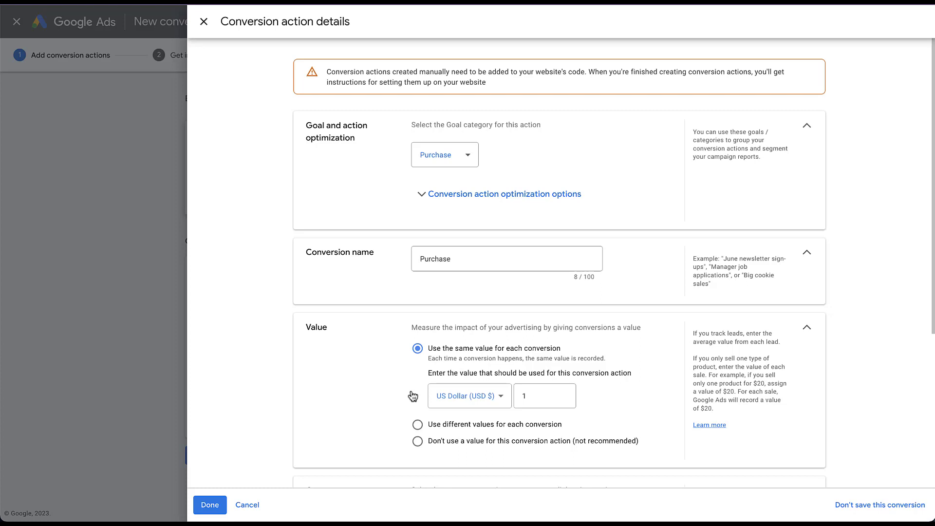
pyautogui.click(504, 402)
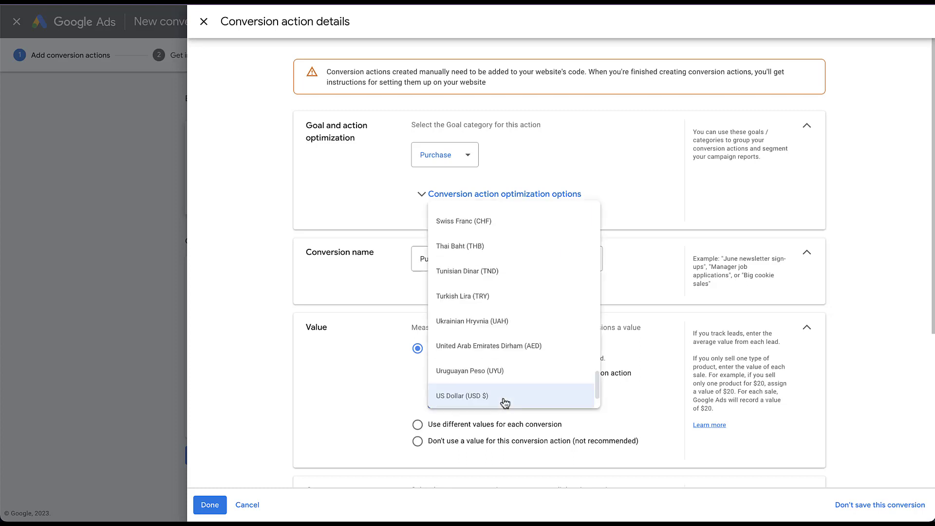
pyautogui.click(504, 399)
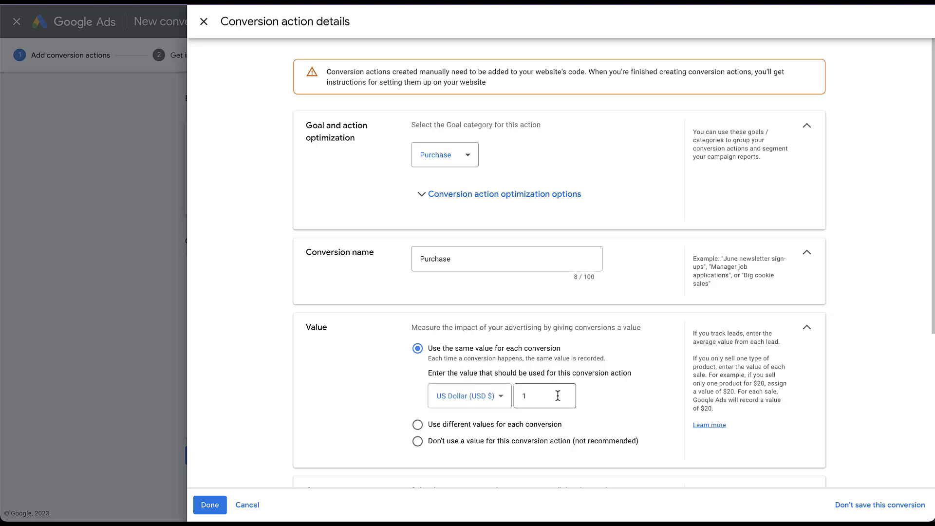
pyautogui.doubleClick(557, 395)
pyautogui.write('50')
# Switch the value option to 'Use different values for each conversion', keeping the 50 USD default
pyautogui.click(417, 425)
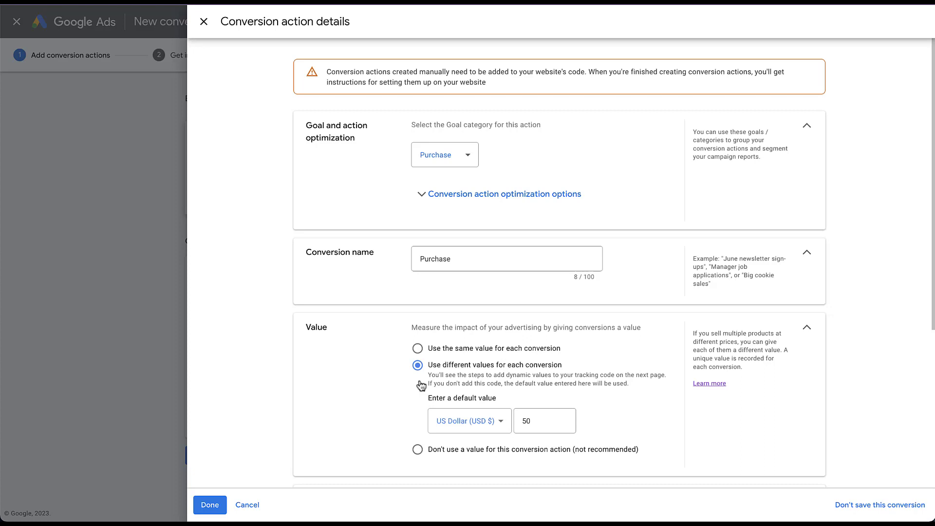
pyautogui.click(720, 390)
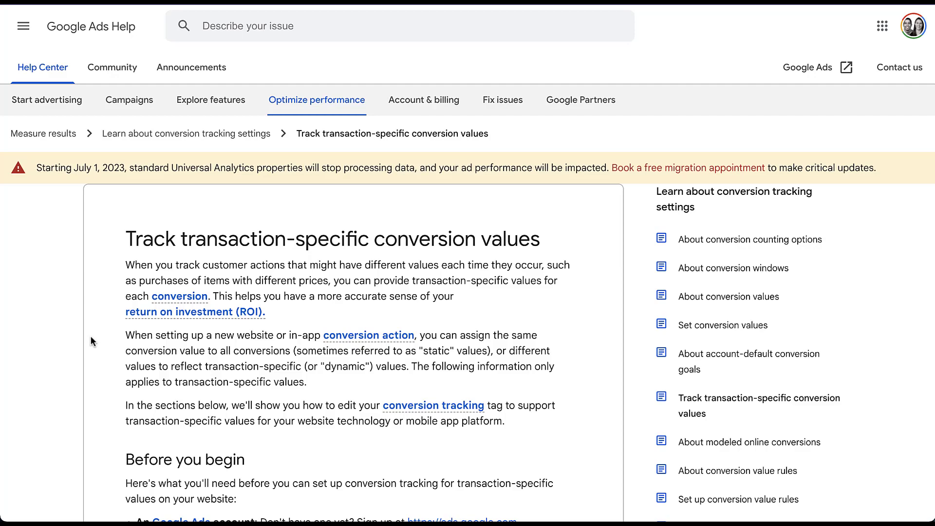
pyautogui.scroll(-6, 91, 340)
pyautogui.scroll(-12, 92, 340)
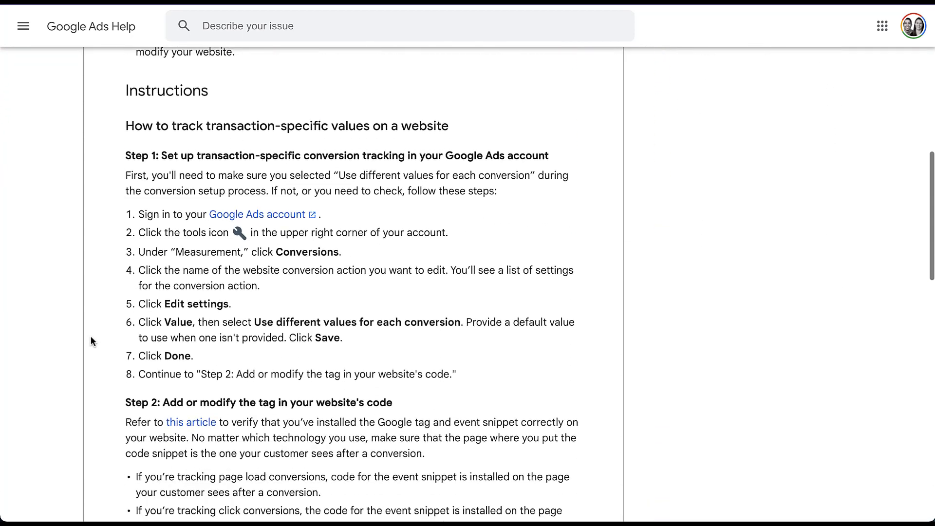
pyautogui.scroll(-1, 91, 341)
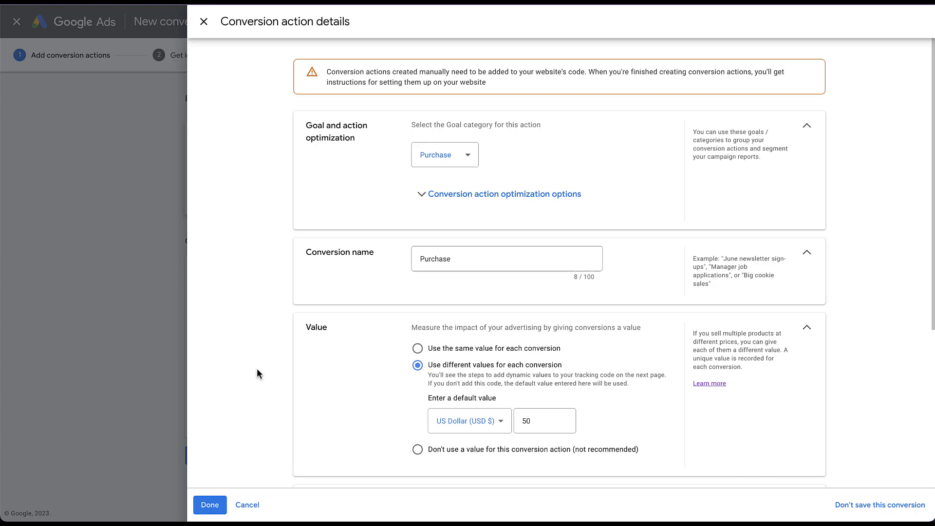
pyautogui.click(416, 448)
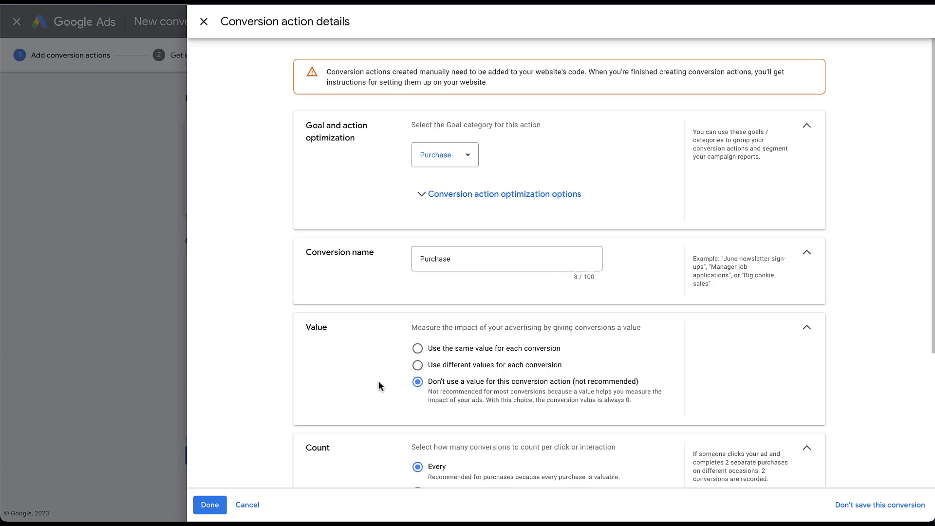
pyautogui.click(415, 368)
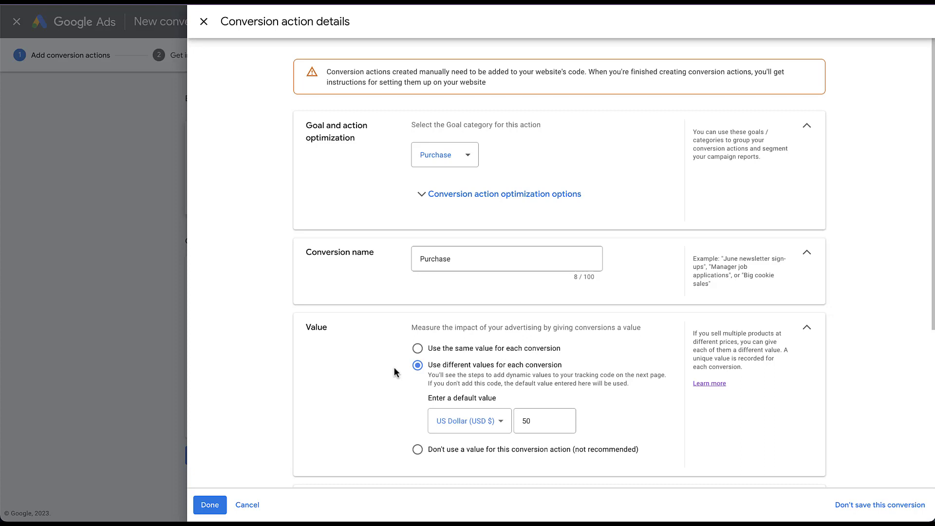
# Switch the Purchase value option back to 'Use the same value for each conversion'
pyautogui.click(417, 348)
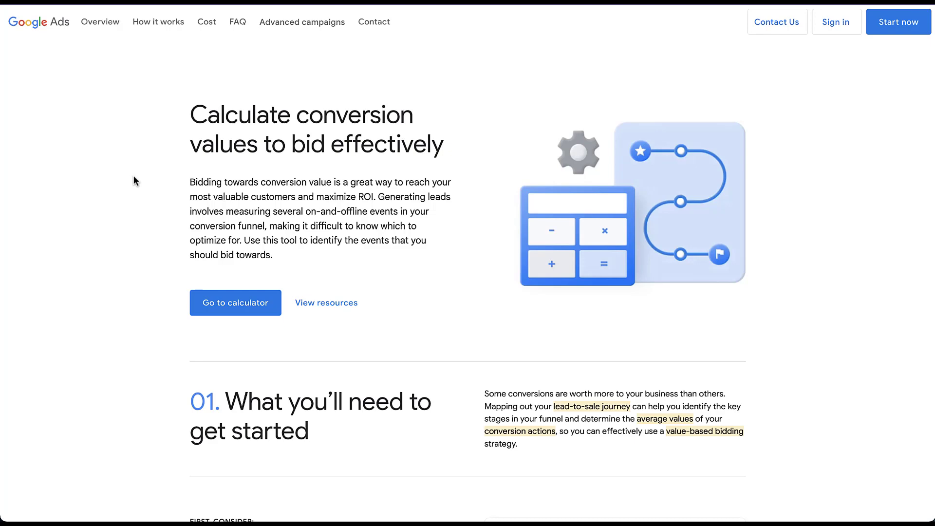
# Scroll the calculator page down to section 02, Calculate the value of your conversion action
pyautogui.scroll(-8, 135, 182)
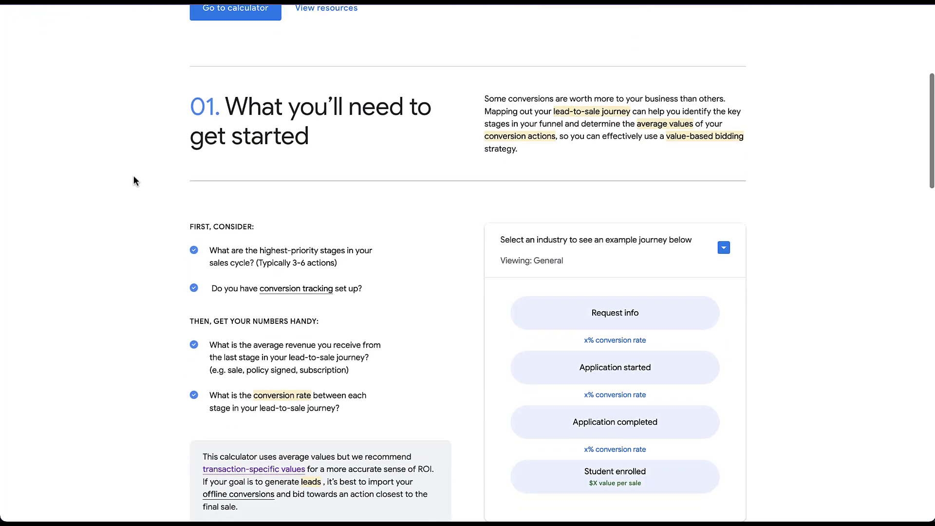
pyautogui.scroll(-10, 135, 182)
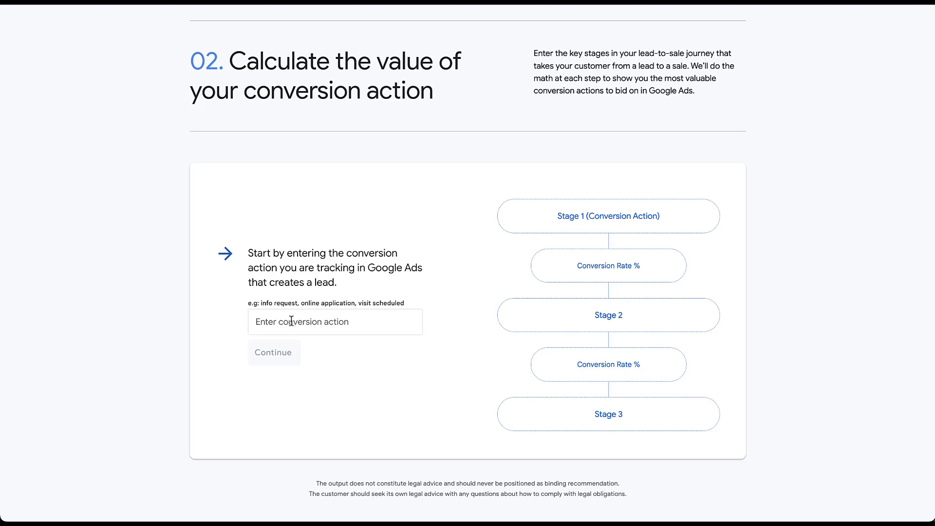
# Enter Whitepaper Download as the first funnel stage and MQL as the next stage
pyautogui.click(291, 321)
pyautogui.write('Whitepaper Download')
pyautogui.click(272, 353)
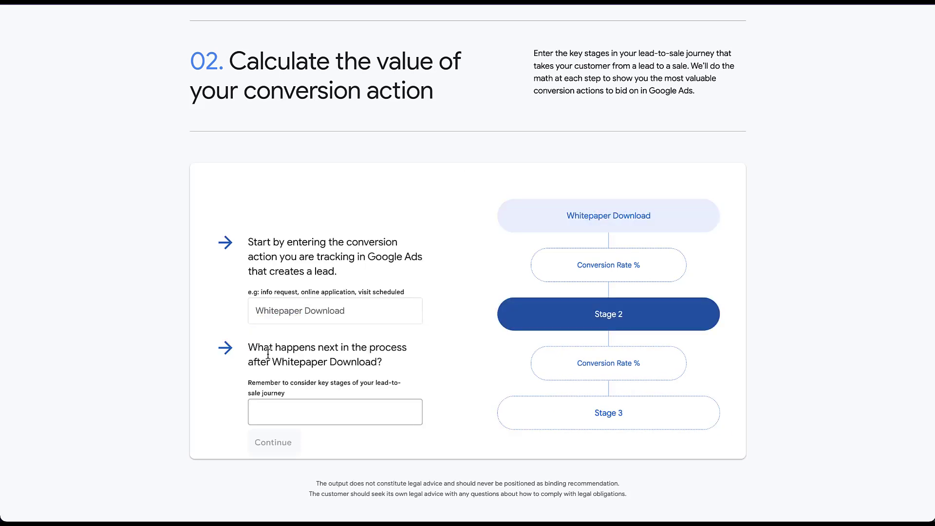
pyautogui.write('MQL')
pyautogui.click(278, 442)
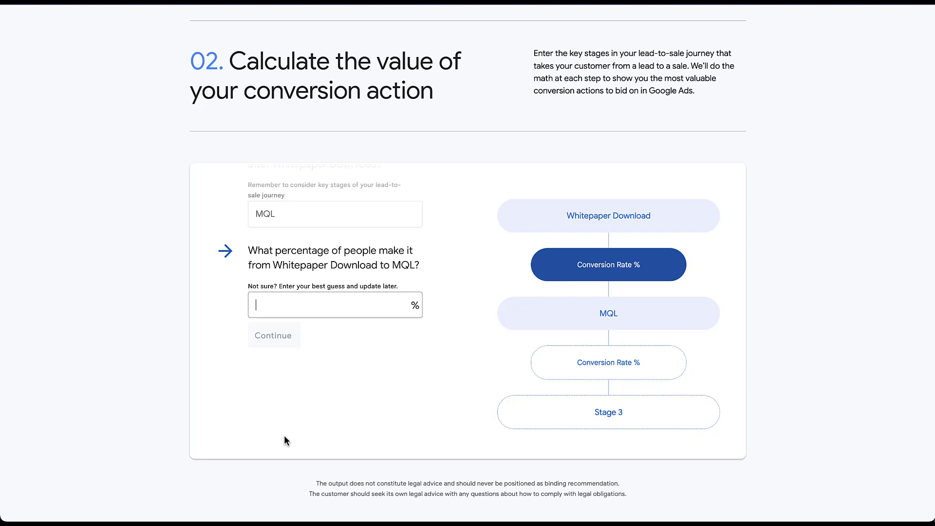
# Set a 10% Whitepaper Download-to-MQL rate, then add Customer with a 10% MQL-to-Customer rate
pyautogui.write('10')
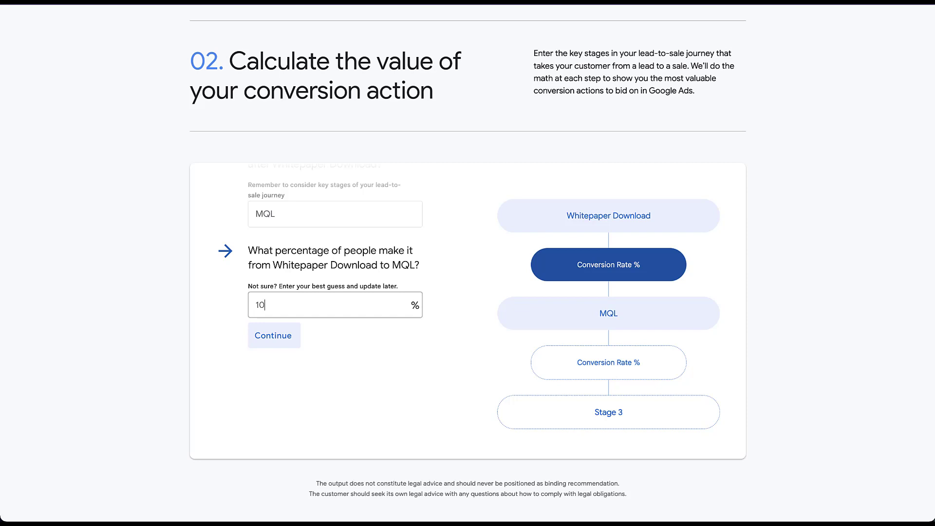
pyautogui.click(278, 341)
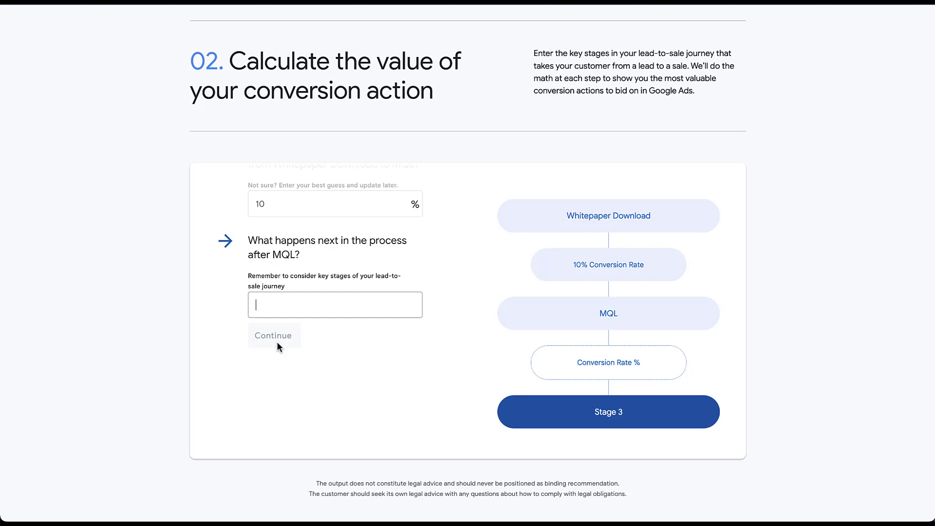
pyautogui.write('Customer')
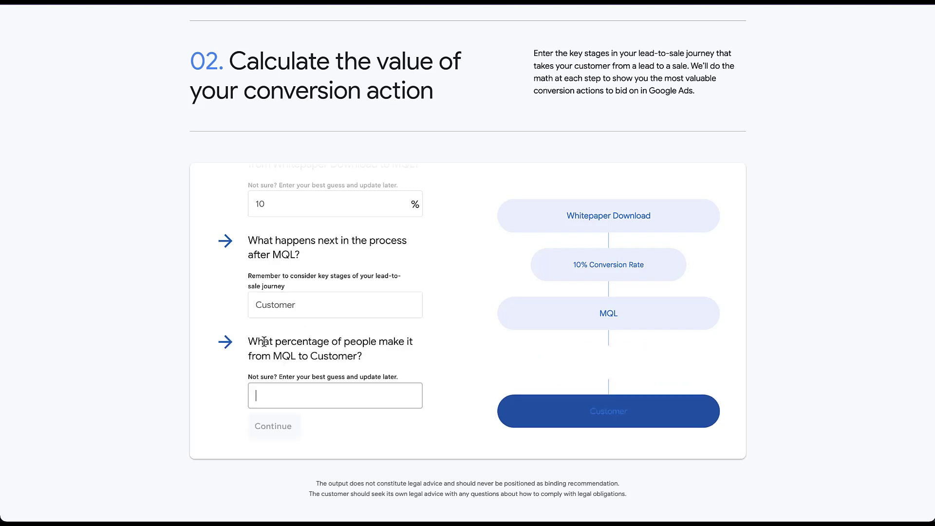
pyautogui.click(266, 343)
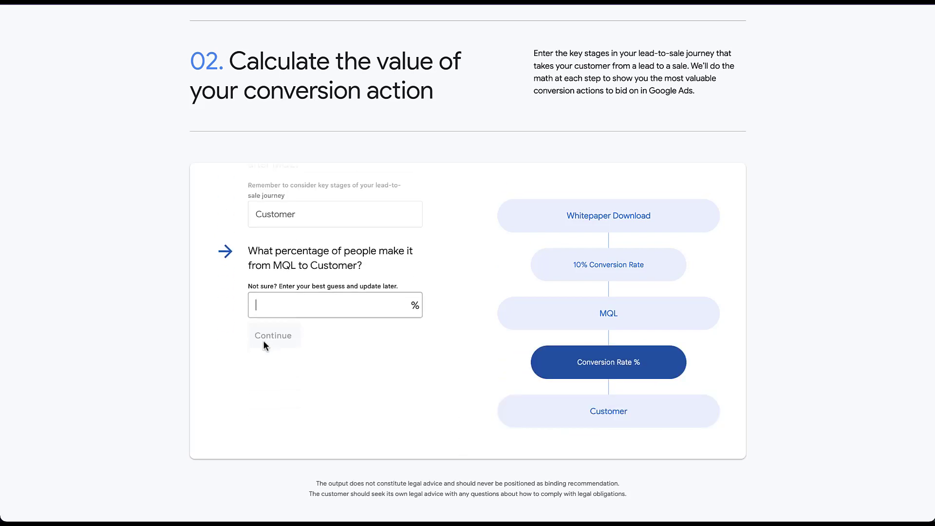
pyautogui.write('10')
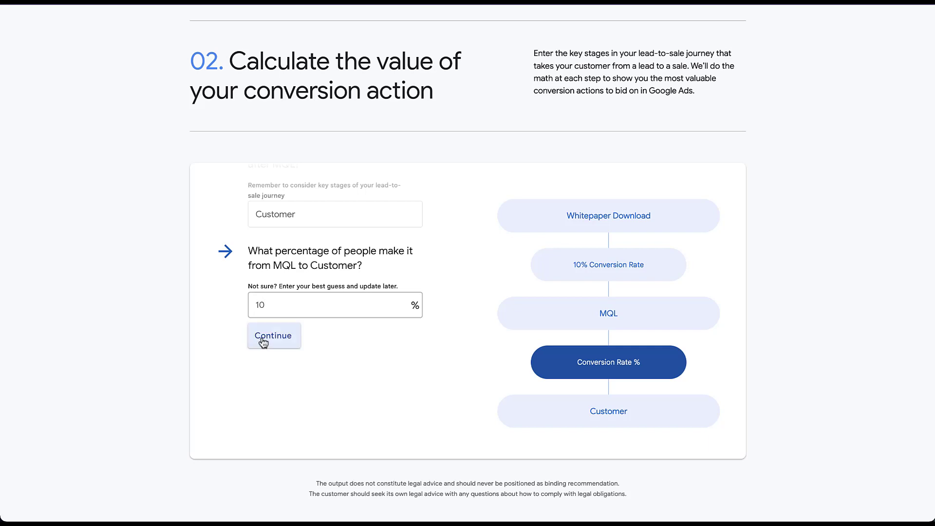
pyautogui.click(263, 343)
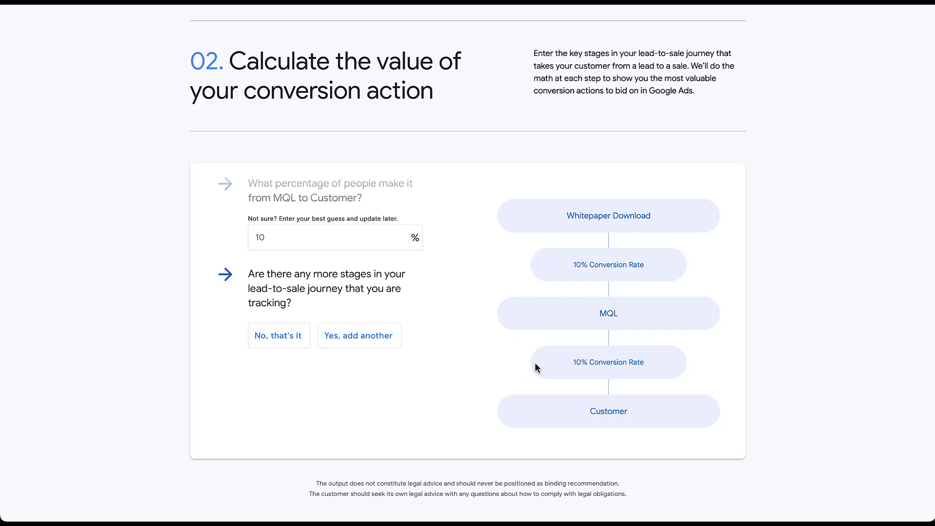
# Mark Customer as the final stage and enter a $10,000 average customer value
pyautogui.click(282, 347)
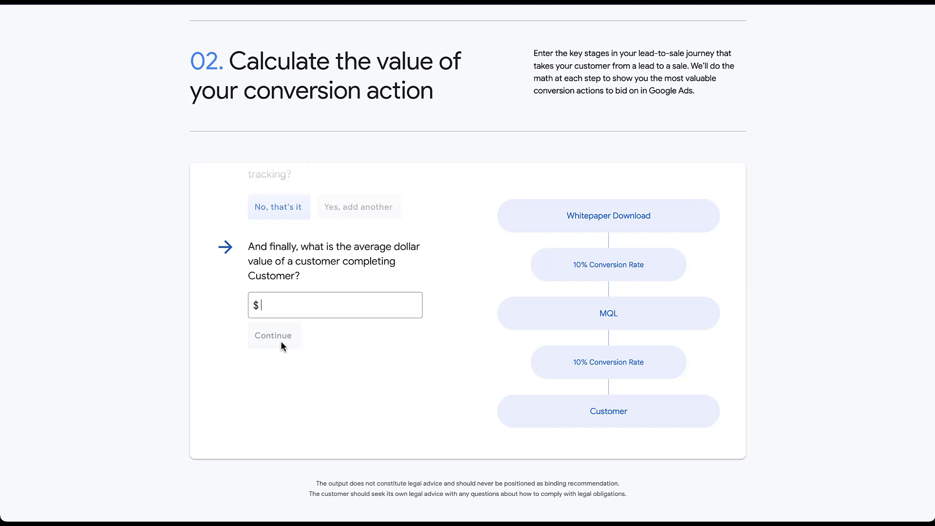
pyautogui.write('10000')
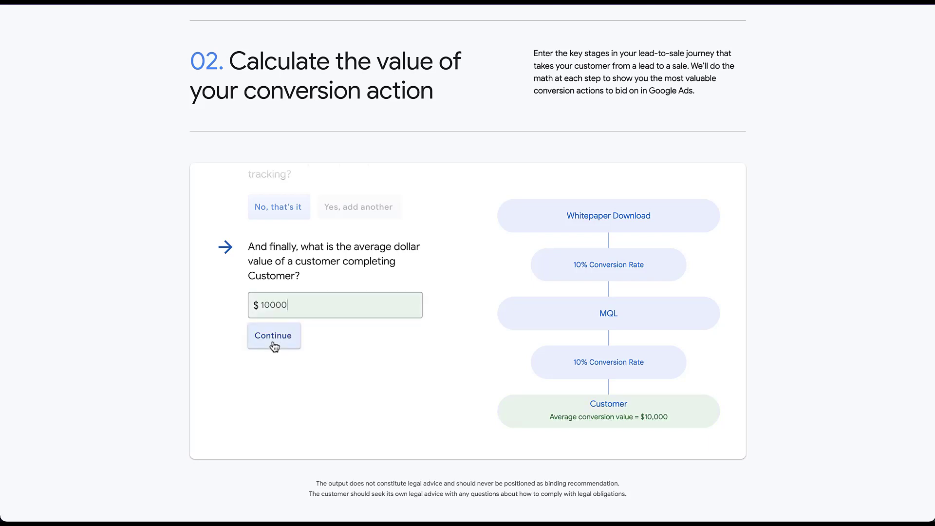
pyautogui.click(274, 346)
# Calculate the stage values and download them as conversion-value-calculator (1).pdf
pyautogui.click(274, 346)
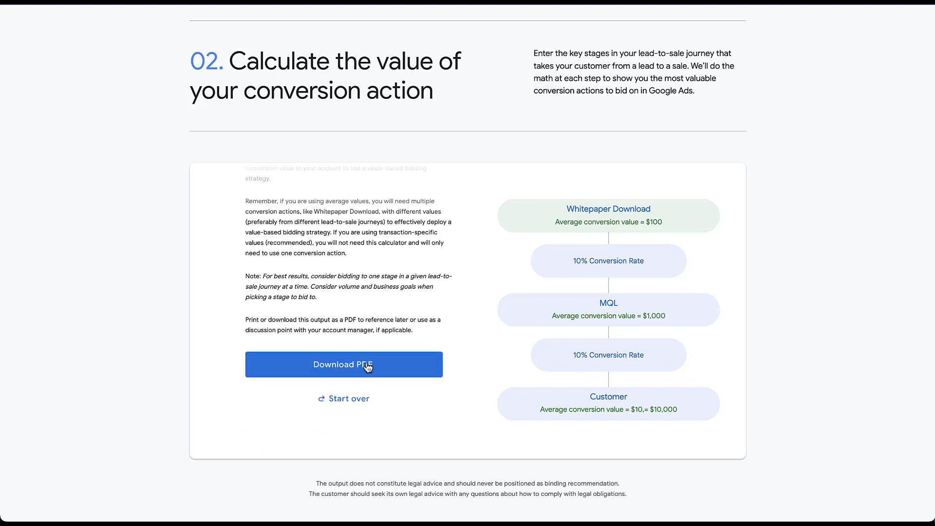
pyautogui.click(363, 368)
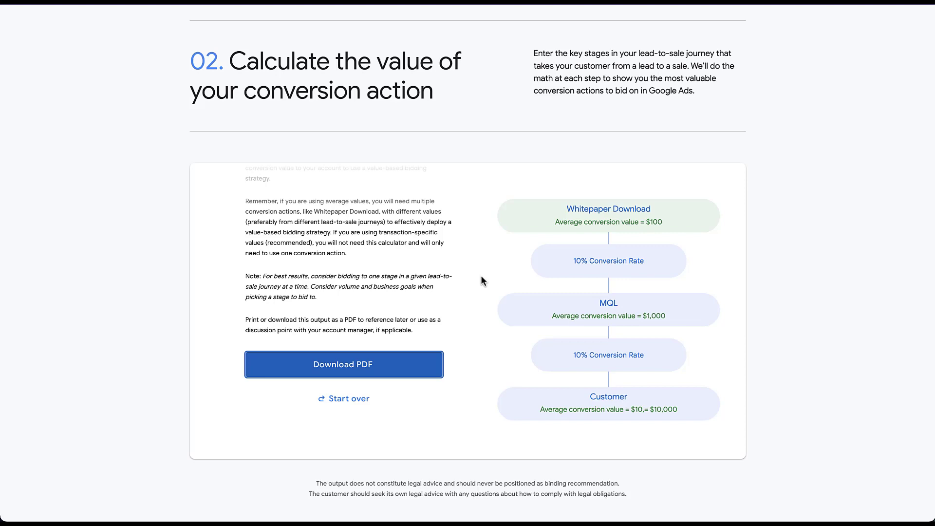
# Pick Healthcare as the example industry journey, then scroll back down to the 50 USD results
pyautogui.scroll(5, 482, 277)
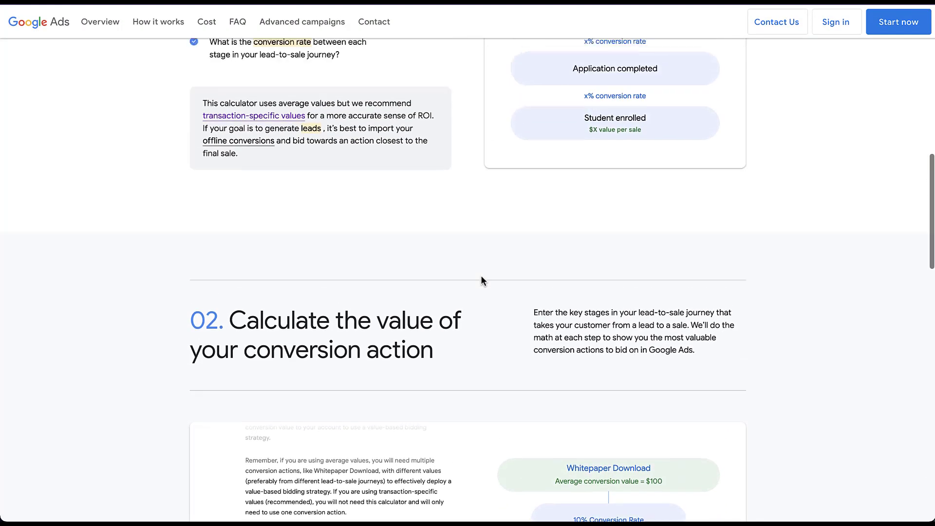
pyautogui.scroll(4, 481, 281)
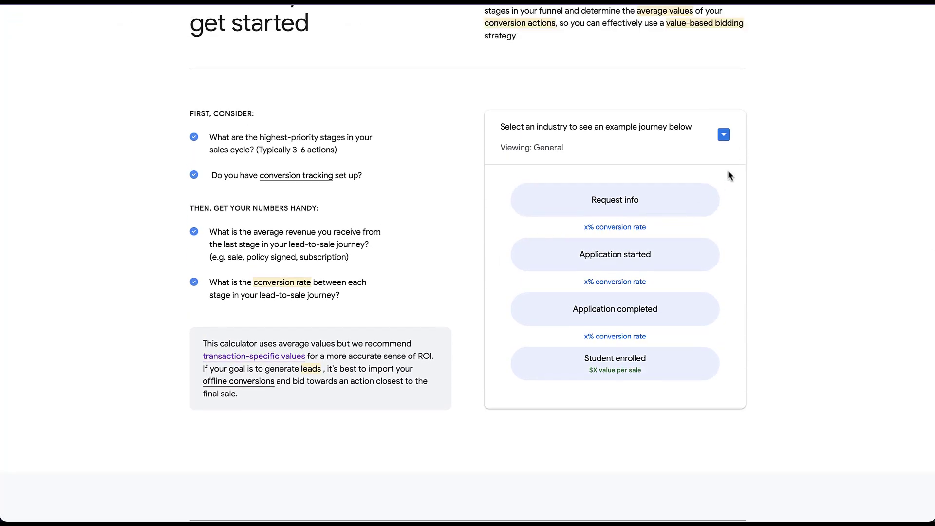
pyautogui.click(726, 137)
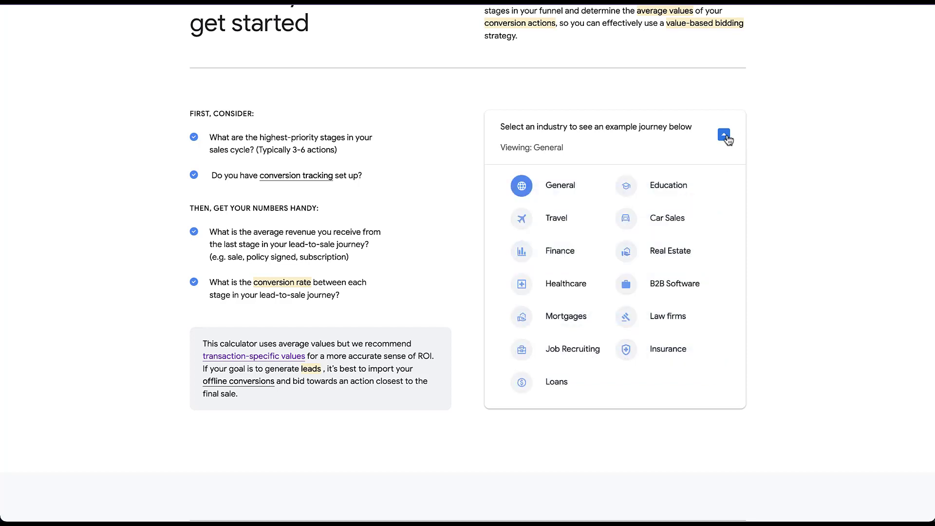
pyautogui.click(565, 287)
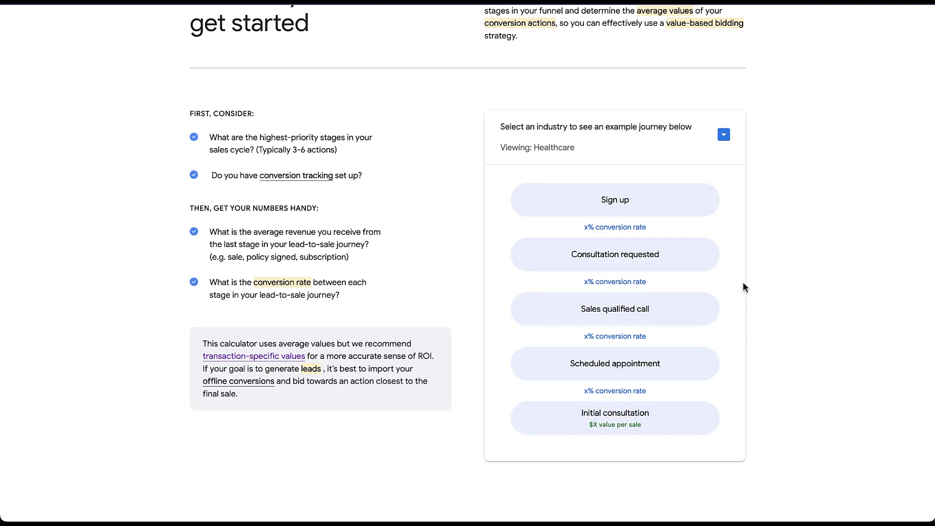
pyautogui.click(723, 135)
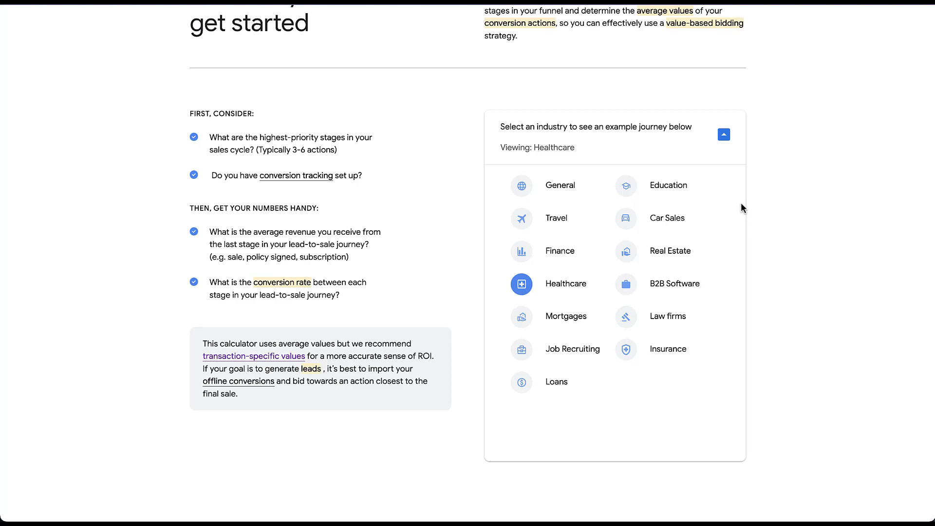
pyautogui.click(748, 140)
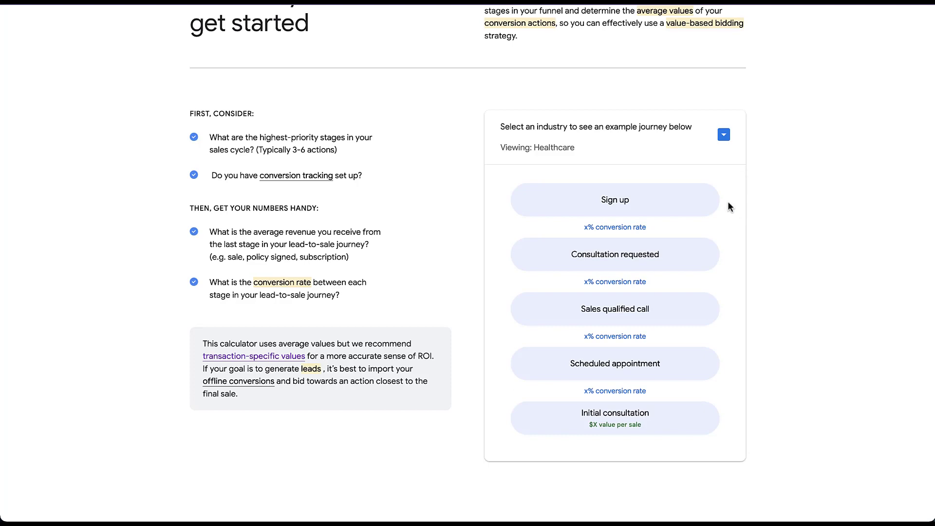
pyautogui.scroll(-10, 730, 200)
pyautogui.scroll(-2, 730, 202)
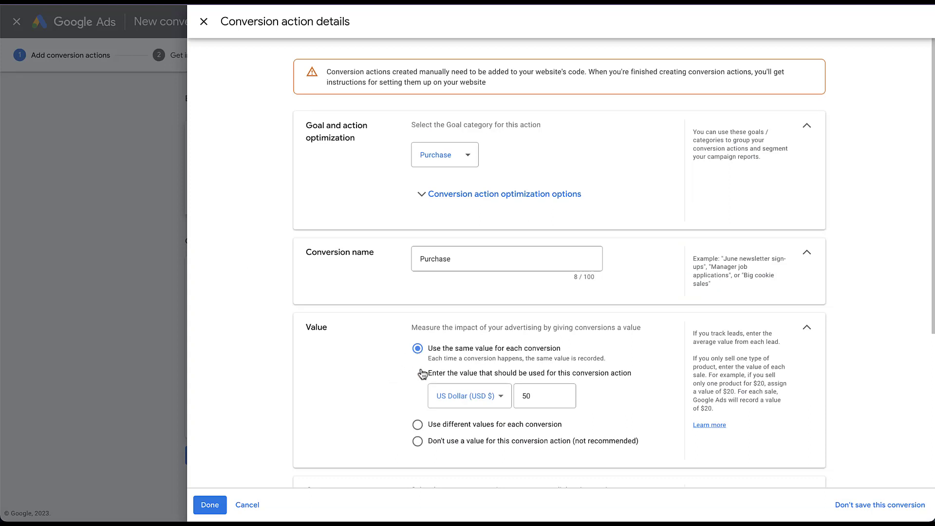
# Change the Purchase conversion's fixed value from 50 to 10000 USD per conversion
pyautogui.click(551, 399)
pyautogui.click(552, 399)
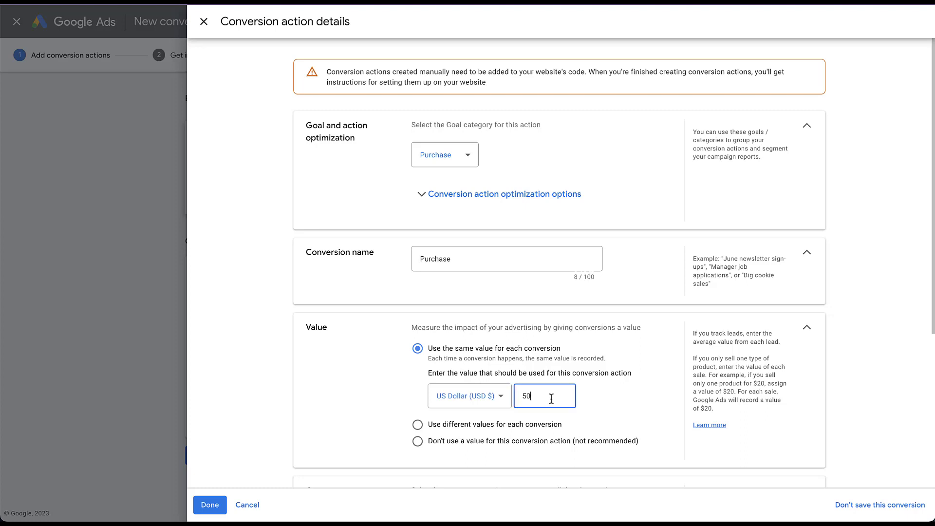
pyautogui.press('BackSpace')
pyautogui.press('BackSpace')
pyautogui.write('10000')
pyautogui.click(381, 396)
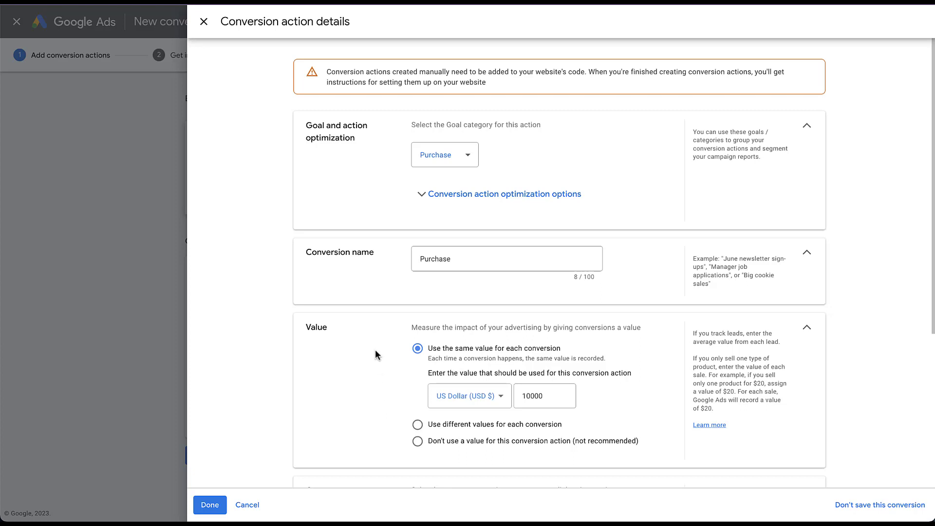
# Expand the conversion action optimization options
pyautogui.click(418, 197)
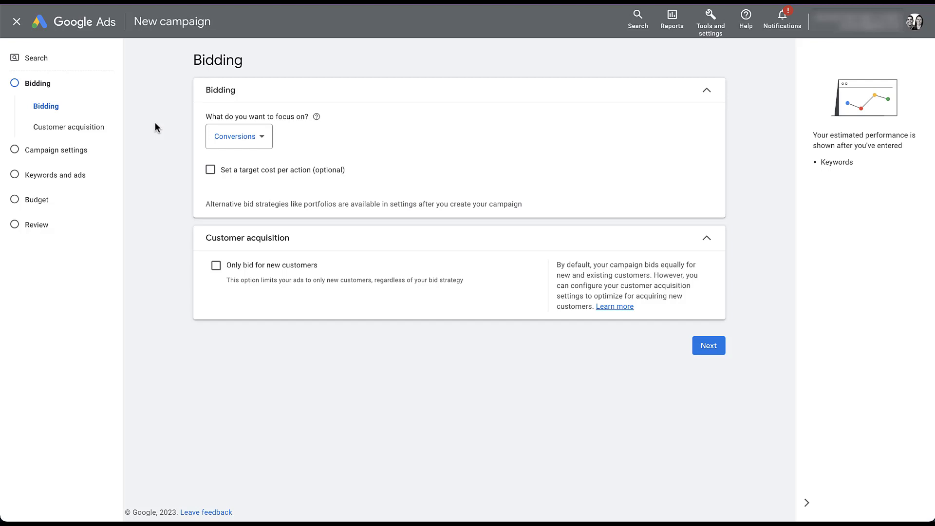
# Set the campaign bidding focus to Conversion value with a 200% target ROAS
pyautogui.click(267, 142)
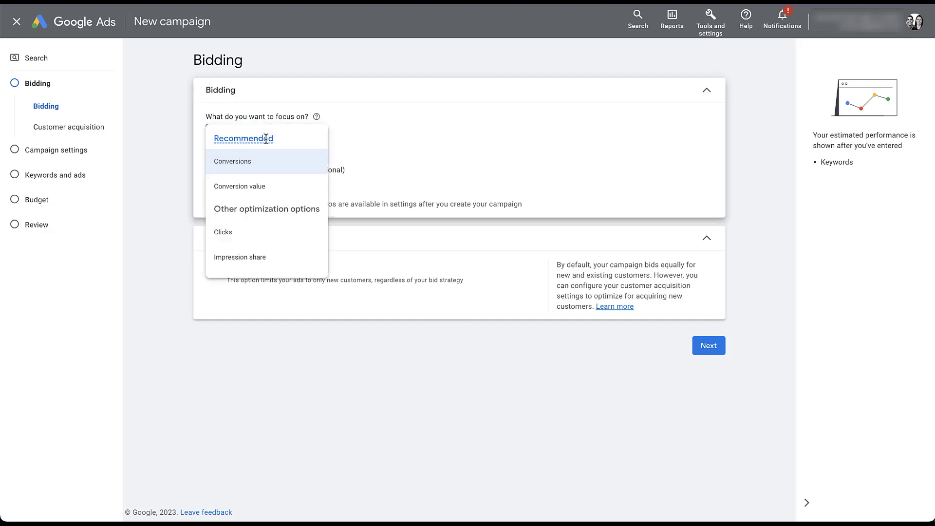
pyautogui.click(286, 194)
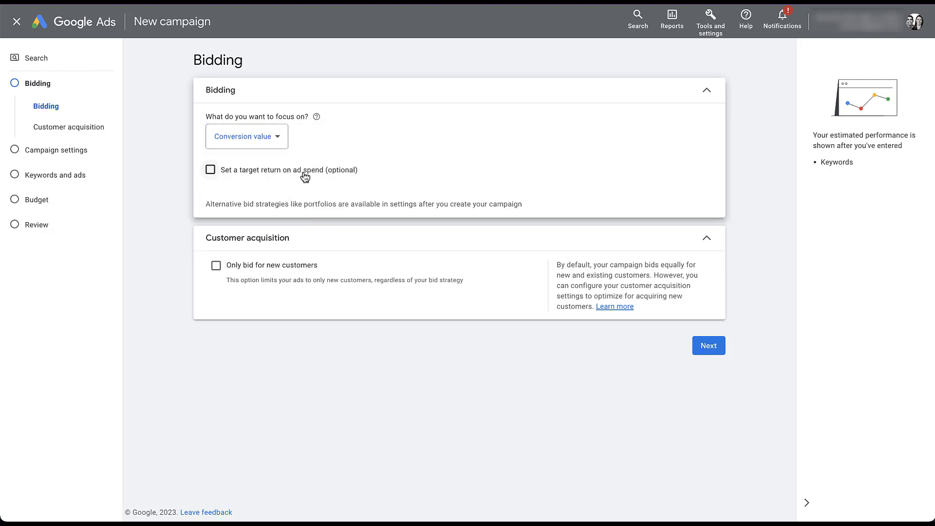
pyautogui.click(305, 177)
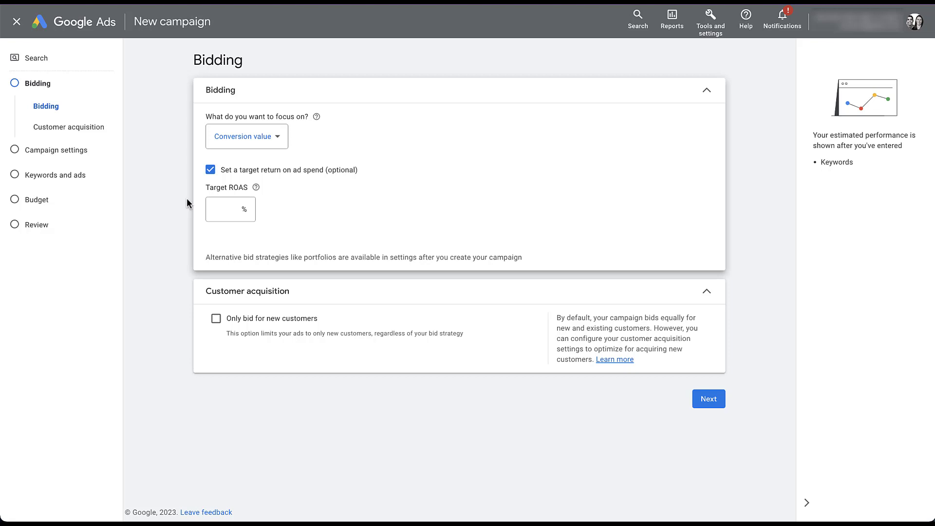
pyautogui.click(227, 212)
pyautogui.write('200')
pyautogui.click(270, 193)
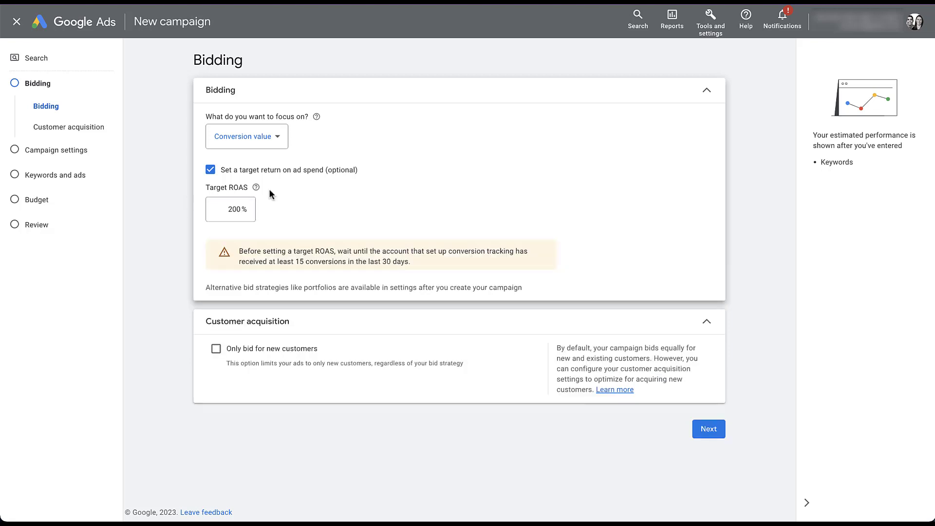